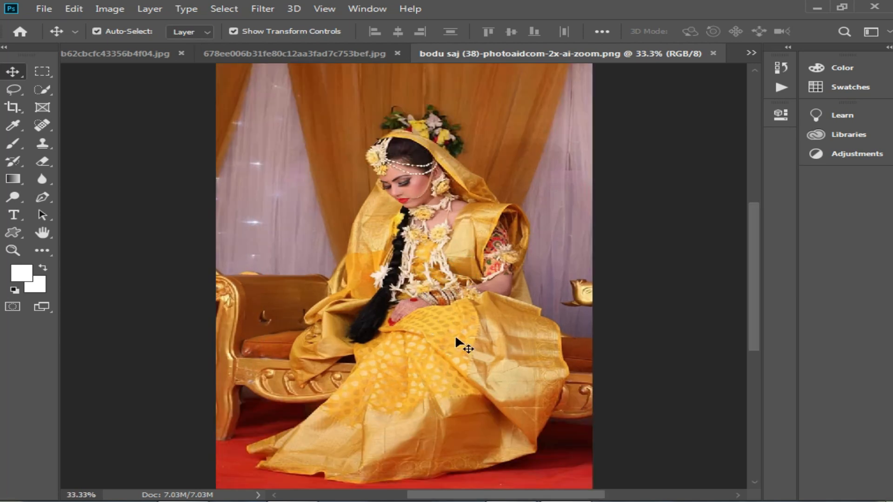
Select the bride with Select Subject and subtract the sofa area between her shawl and skirt from the selection.
left_click(43, 86)
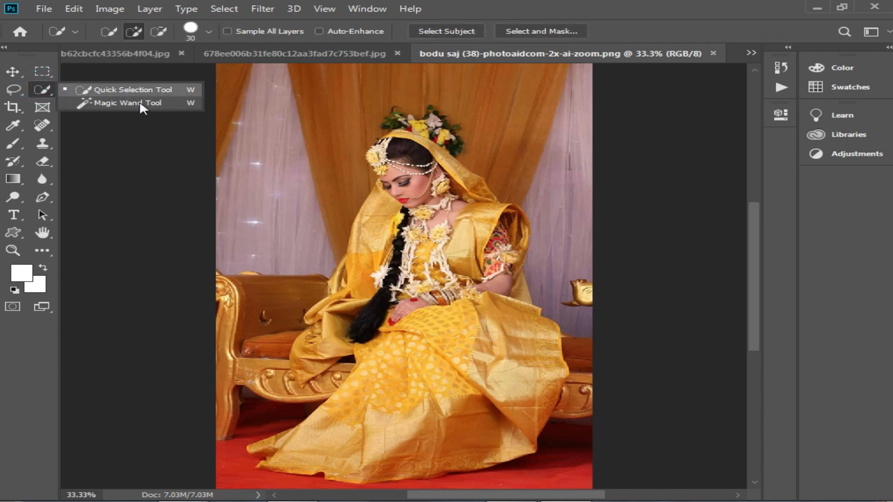
left_click(447, 34)
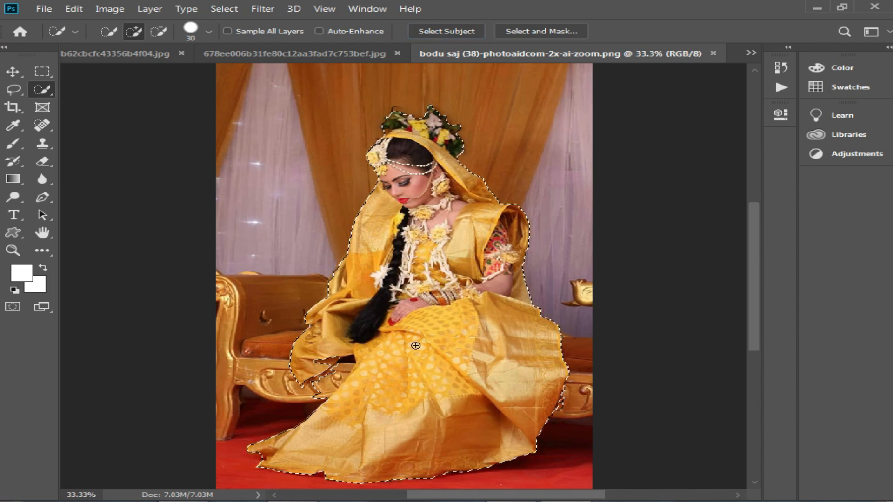
scroll(361, 370, "up", 1)
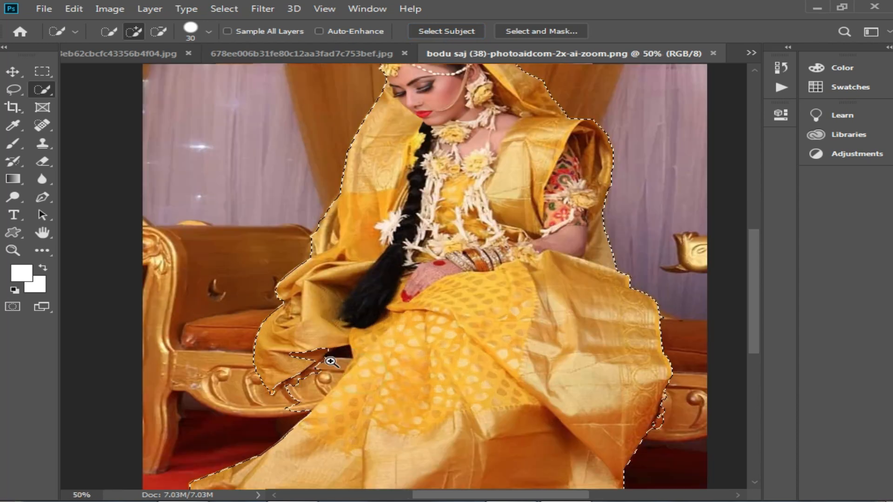
scroll(313, 361, "up", 1)
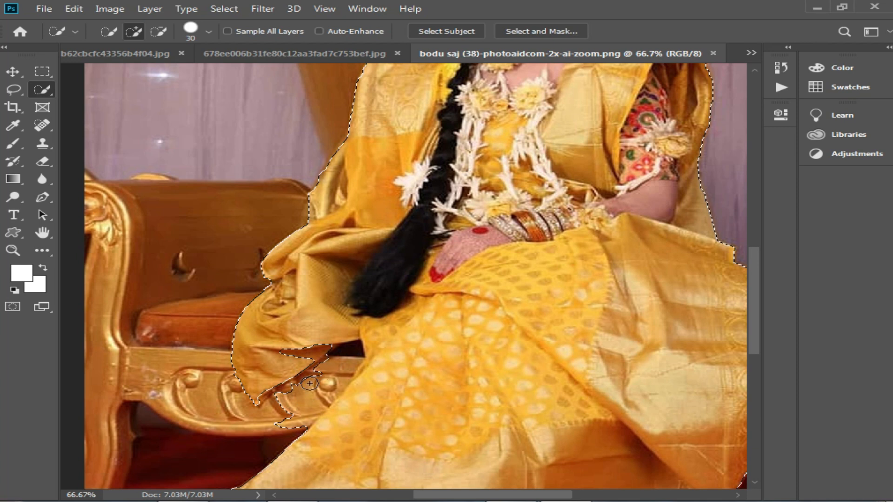
mouse_move(333, 372)
left_mouse_down()
mouse_move(290, 355)
mouse_move(307, 393)
mouse_move(274, 430)
mouse_move(327, 377)
left_mouse_up()
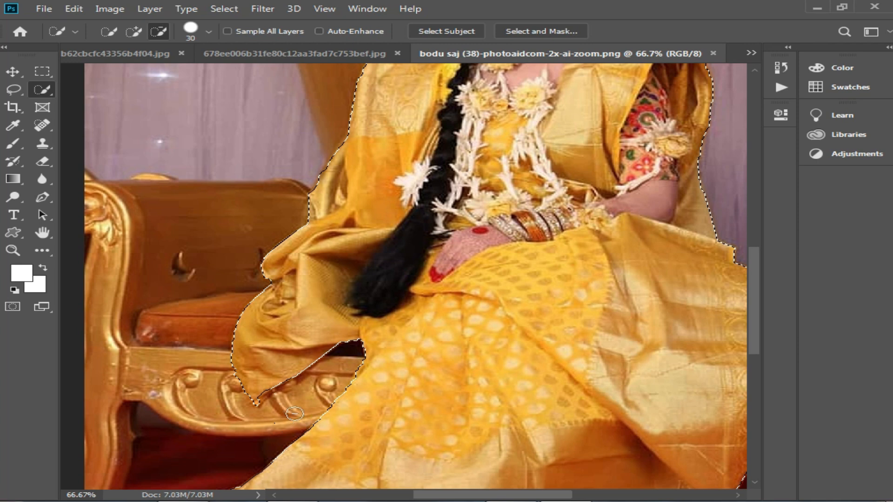
Copy the selected bride to a new layer and hide the Background layer.
key("v")
scroll(512, 213, "up", 5)
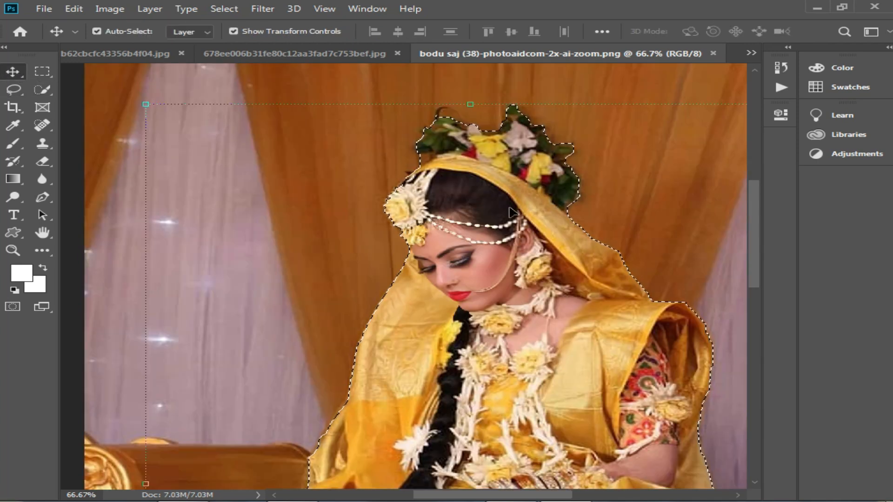
key("ctrl+j")
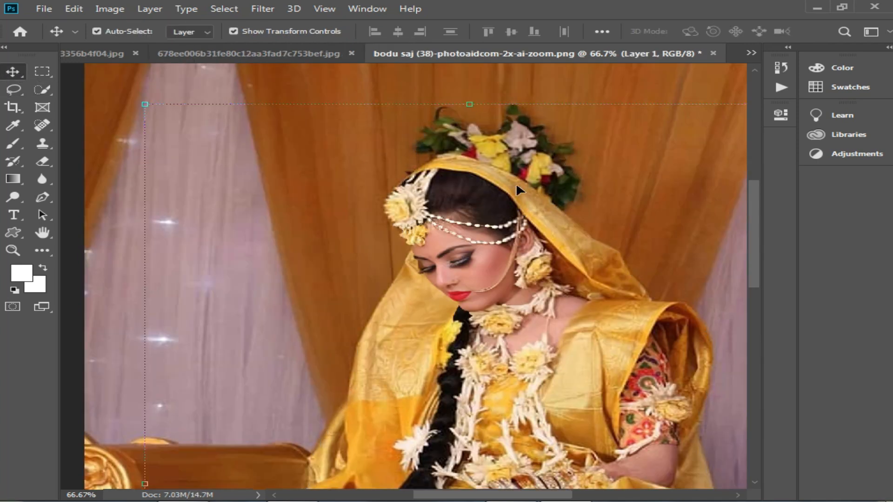
key("F7")
left_click_drag(757, 190, 791, 190)
left_click(670, 317)
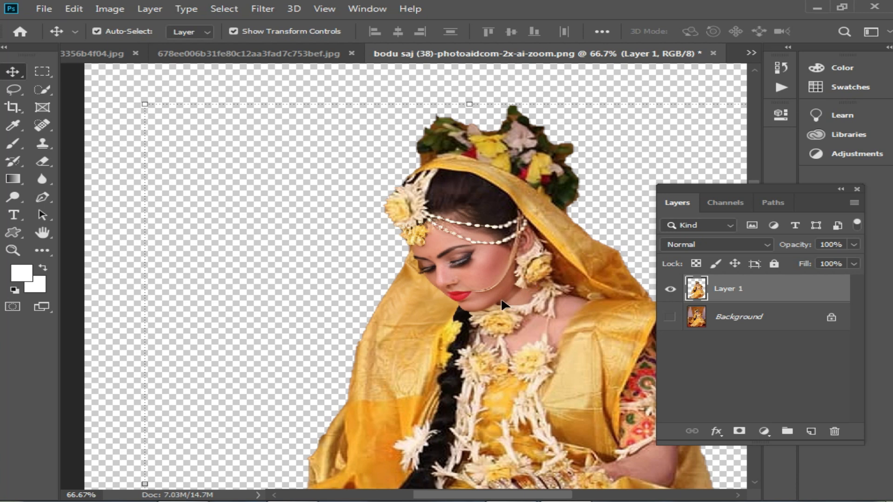
Copy the bride cutout and paste it into the 678ee006b31fe80c12aa3fad7c753bef.jpg stage image.
left_click(269, 54)
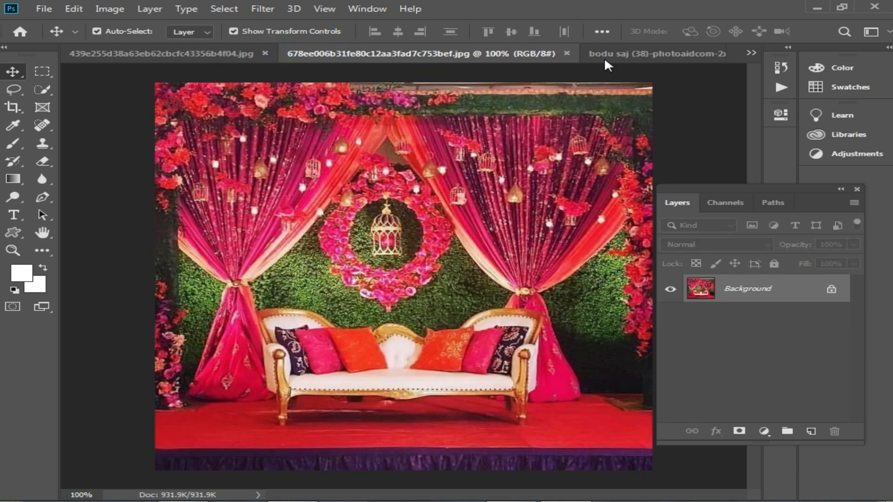
left_click(635, 52)
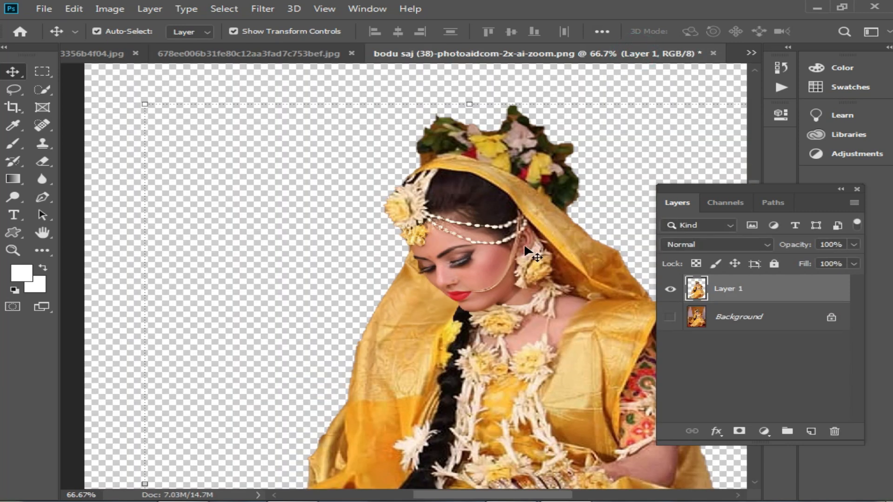
key("ctrl+a")
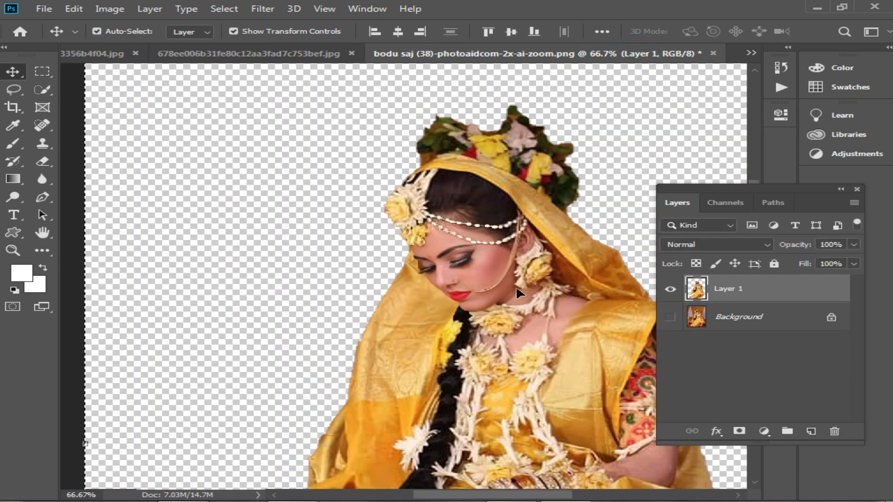
key("ctrl+c")
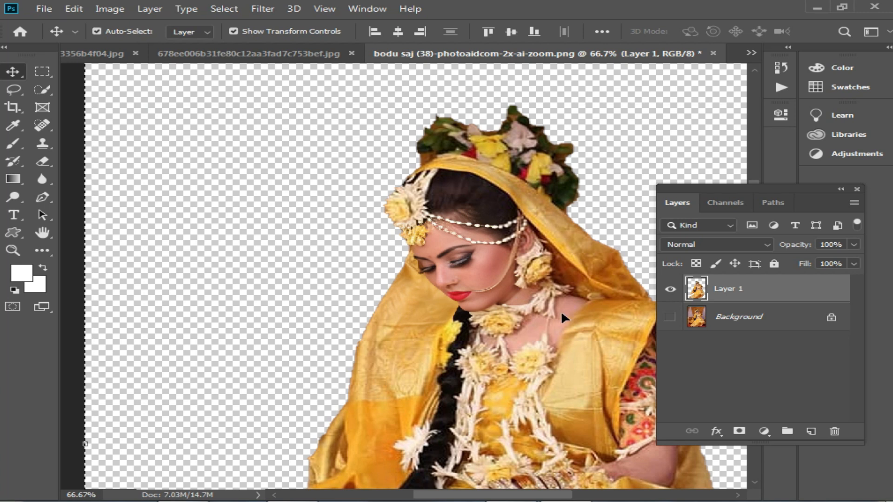
left_click(283, 53)
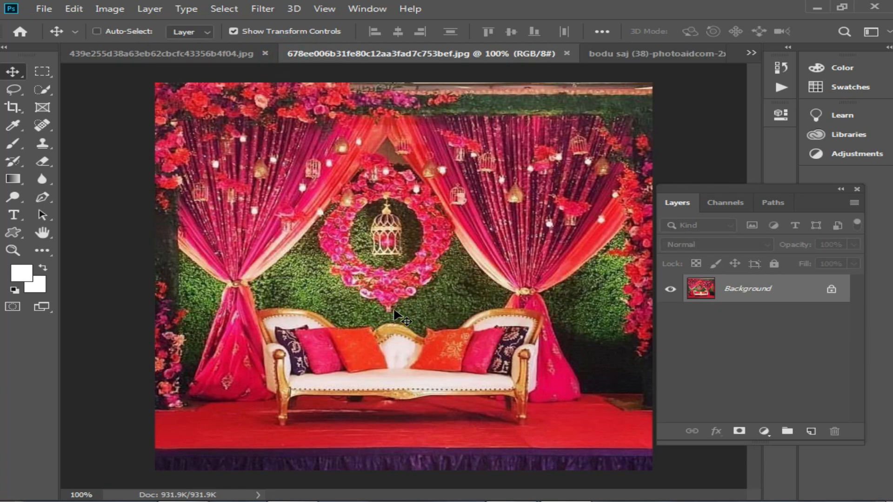
key("ctrl+v")
left_click_drag(588, 364, 408, 270)
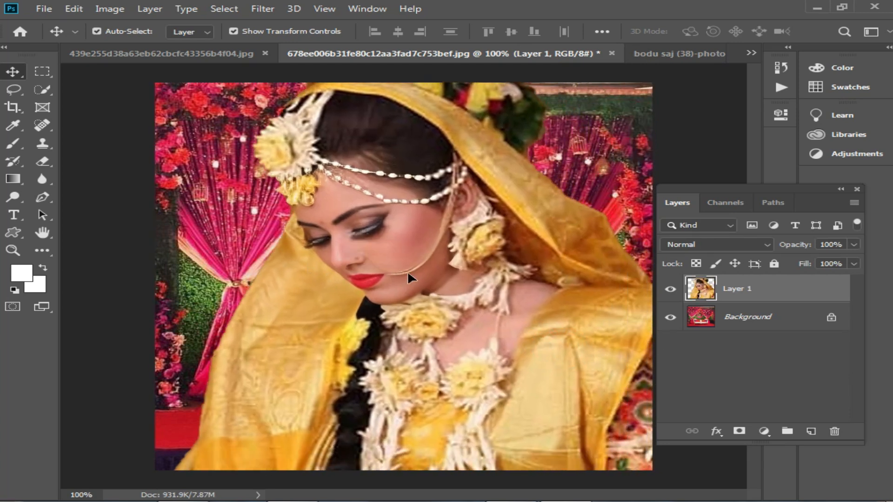
Scale the bride layer down proportionally to 22.83% and place her seated on the middle of the sofa.
left_click(440, 273, "alt")
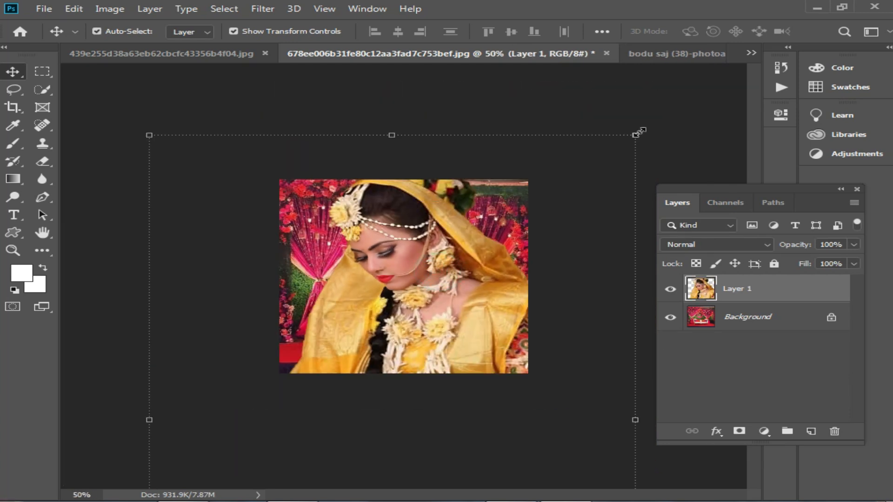
left_click_drag(636, 135, 449, 323)
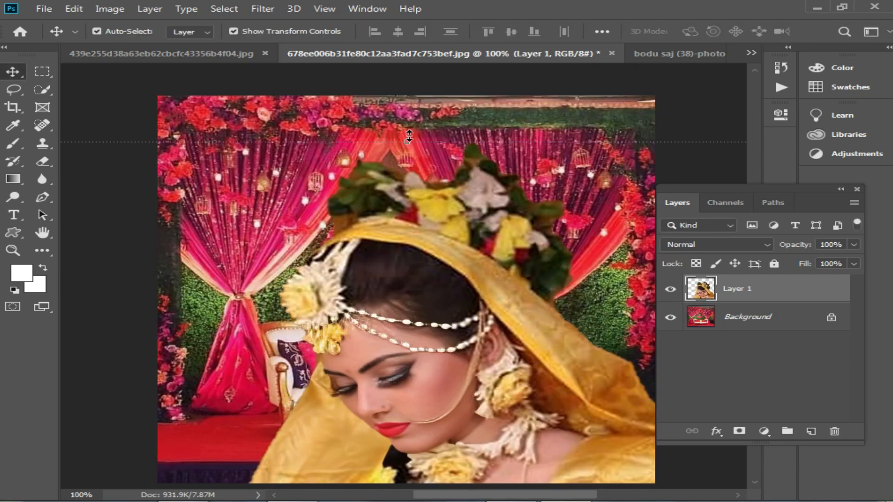
left_click_drag(408, 137, 415, 89)
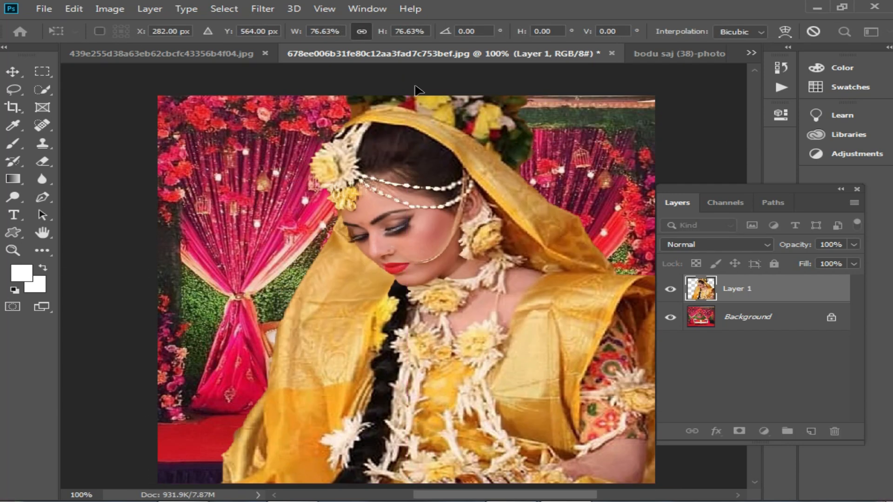
left_click_drag(432, 191, 435, 125)
left_click_drag(406, 85, 428, 318)
left_click_drag(448, 423, 443, 252)
left_click_drag(408, 149, 408, 223)
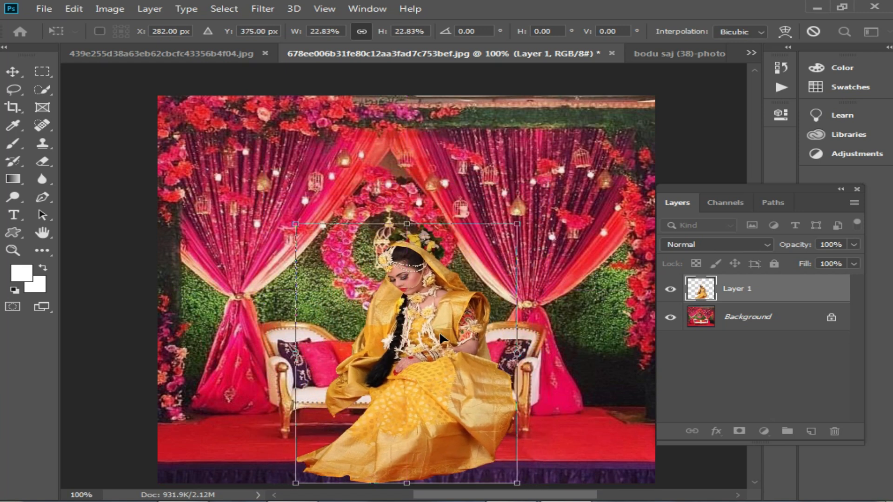
key("Return")
left_click_drag(446, 349, 427, 344)
left_click(523, 211)
scroll(540, 219, "down", 1)
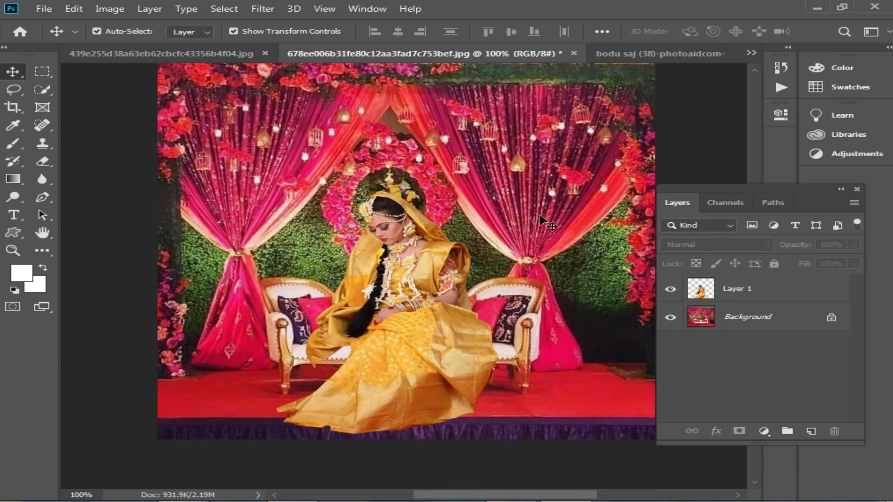
scroll(540, 217, "down", 1)
scroll(582, 244, "down", 1)
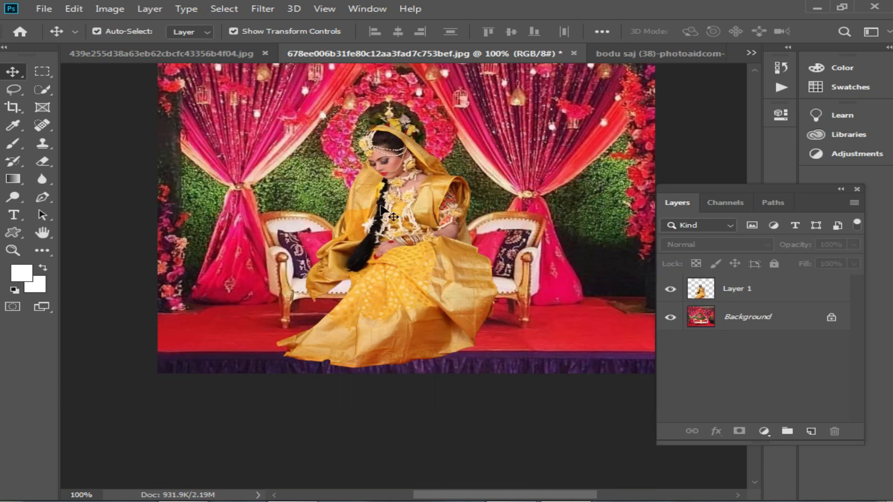
left_click(46, 74)
left_click(44, 74)
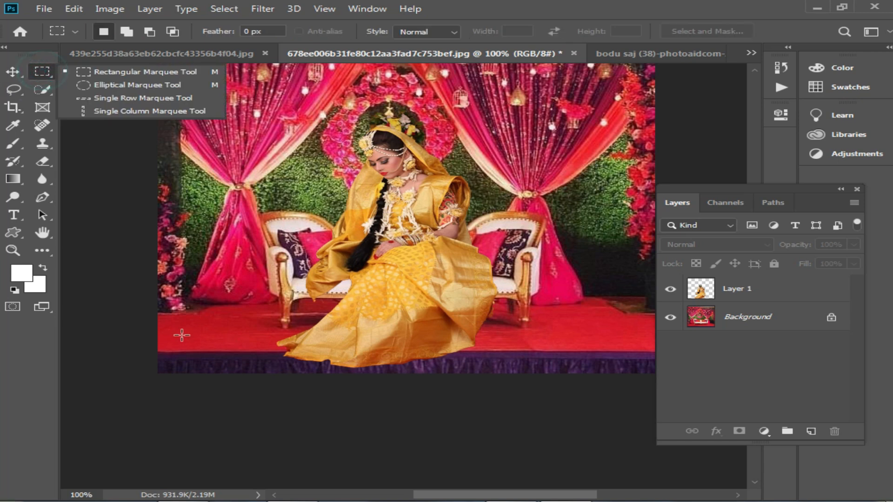
left_click_drag(154, 355, 692, 440)
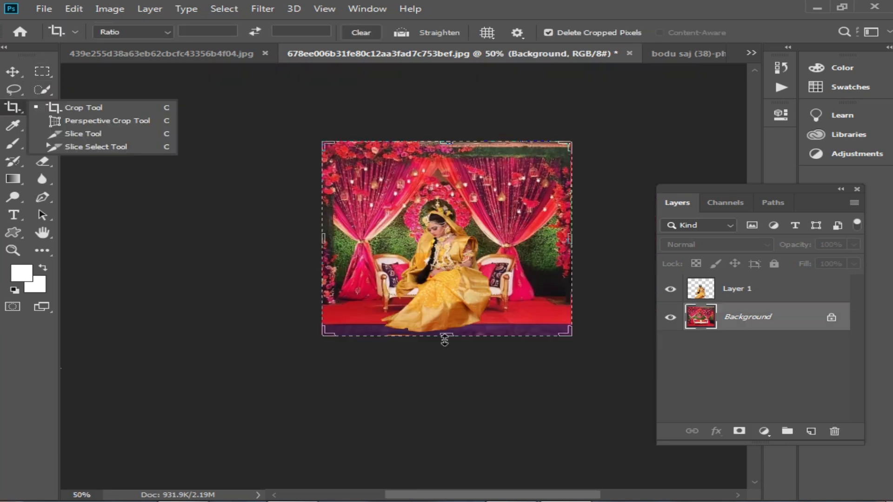
Extend the canvas below the stage with the Crop tool and stretch the Background's purple strip down over the added white area.
left_click_drag(443, 339, 446, 369)
key("Return")
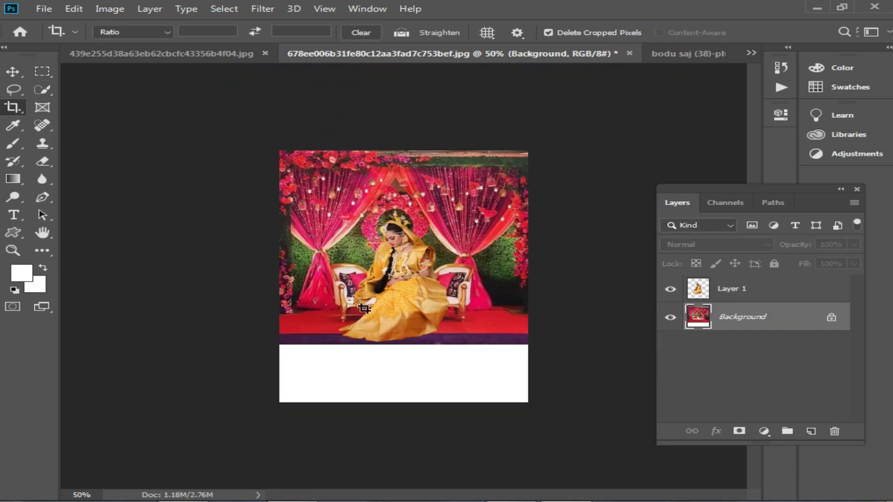
left_click(42, 72)
left_click_drag(280, 334, 549, 407)
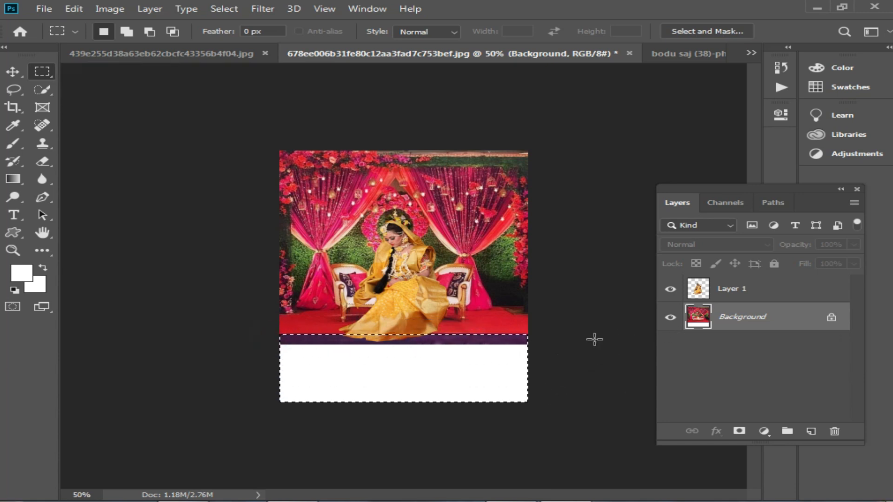
left_click_drag(280, 334, 536, 348)
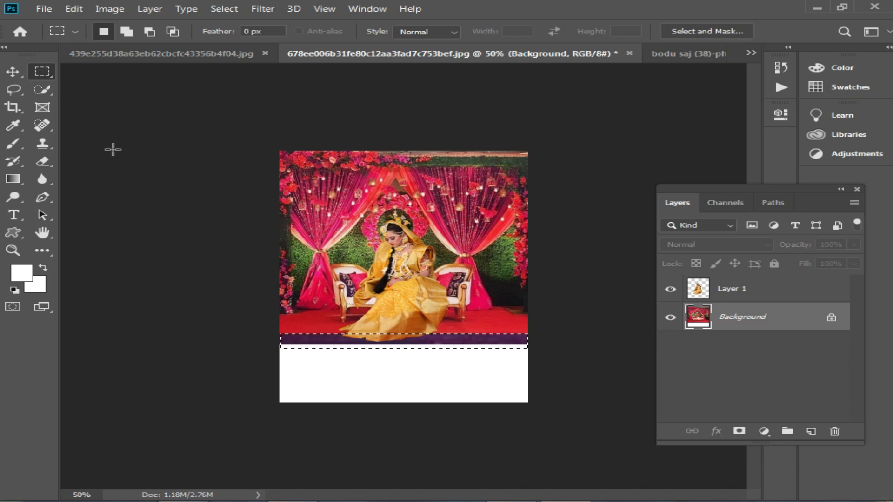
left_click(13, 71)
left_click_drag(404, 349, 408, 425)
double_click(413, 372)
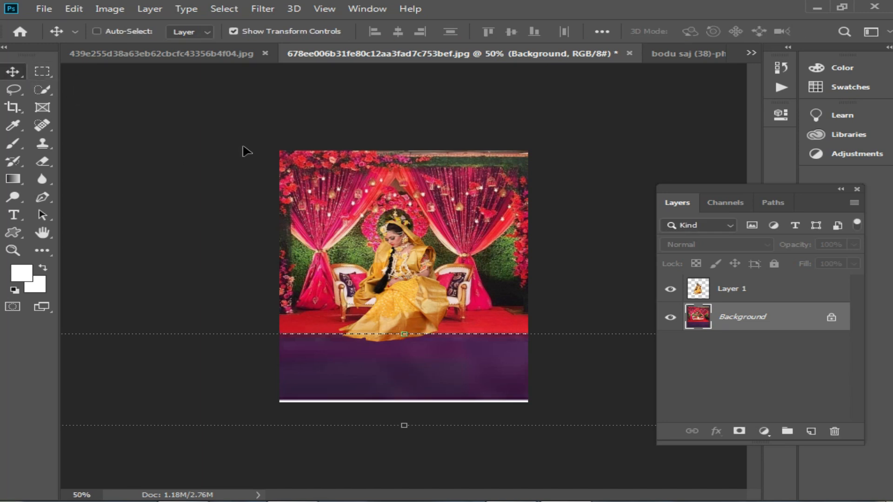
Nudge the bride layer slightly to the right on the sofa and deselect the layer.
left_click(440, 263)
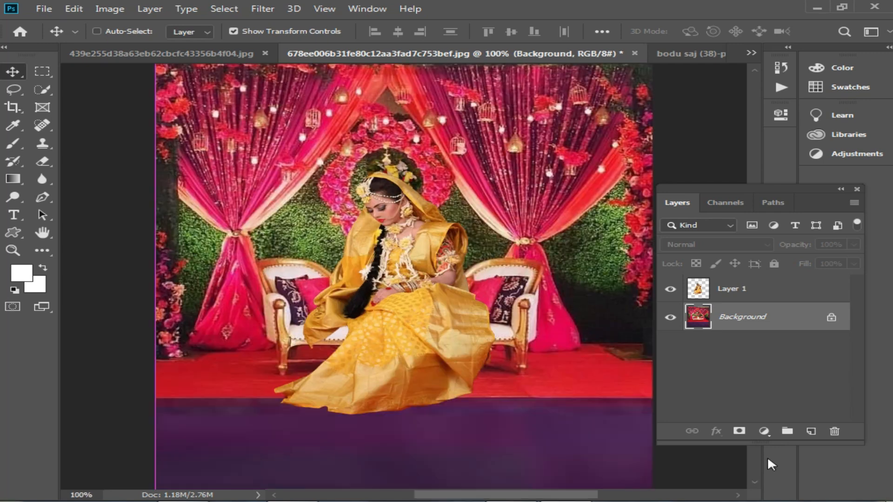
left_click(739, 500)
left_click(416, 282)
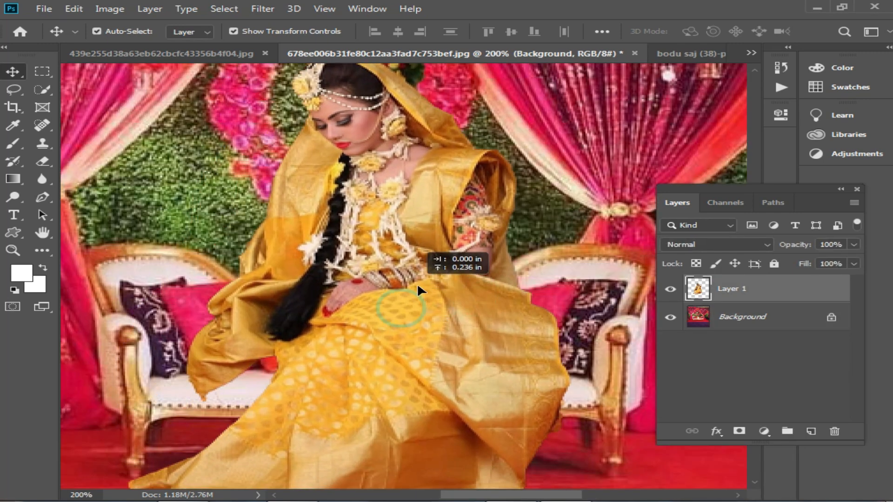
left_click(418, 317, "ctrl+alt")
left_click_drag(433, 313, 445, 319)
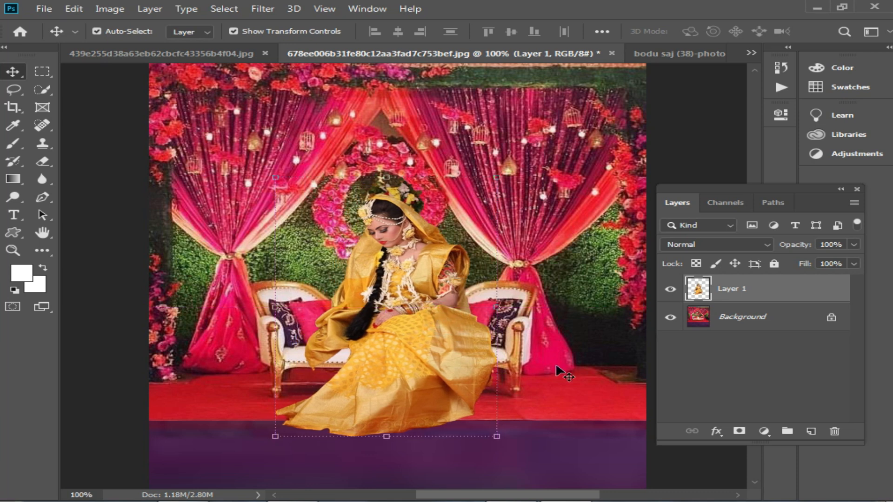
left_click(579, 383)
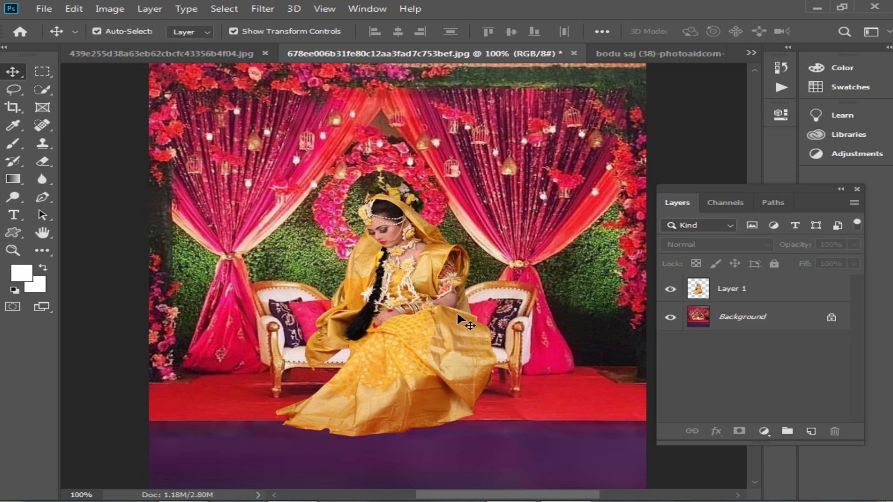
Look through the open bride, Victorian chair and palace hall images, and toggle the stage image's Background layer off and on.
left_click(672, 318)
left_click(751, 52)
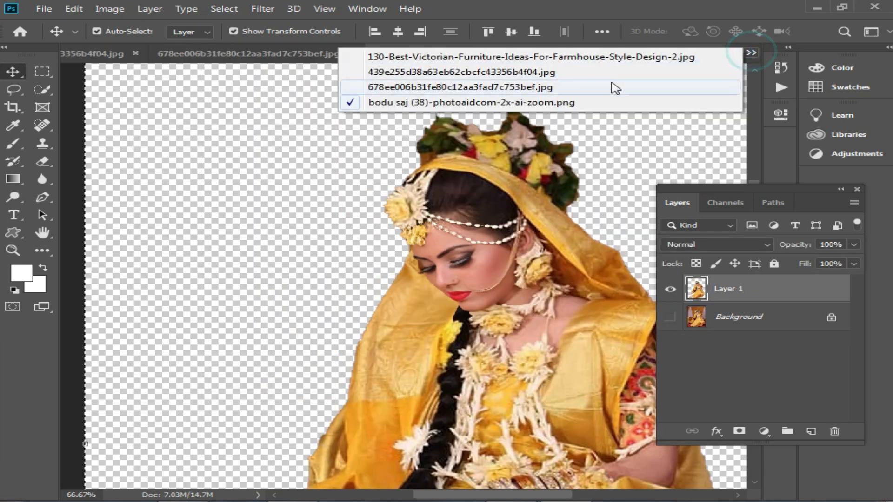
left_click(512, 87)
left_click(625, 55)
left_click(442, 270)
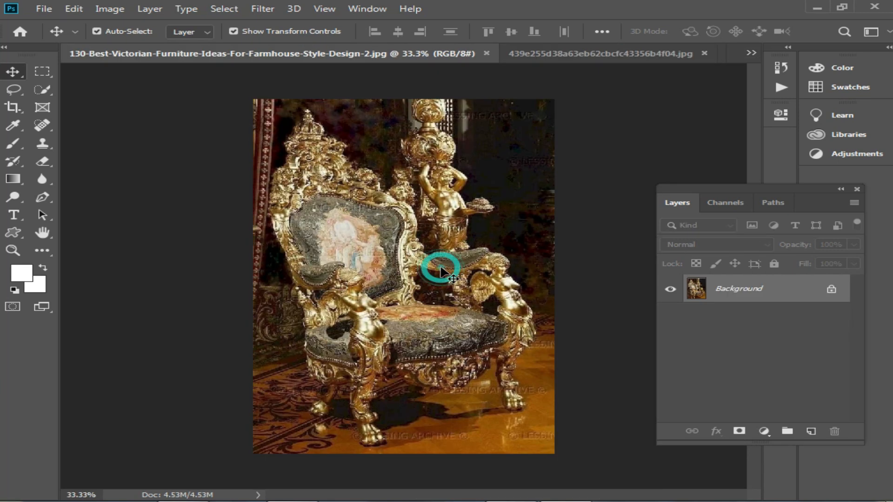
key("ctrl+a")
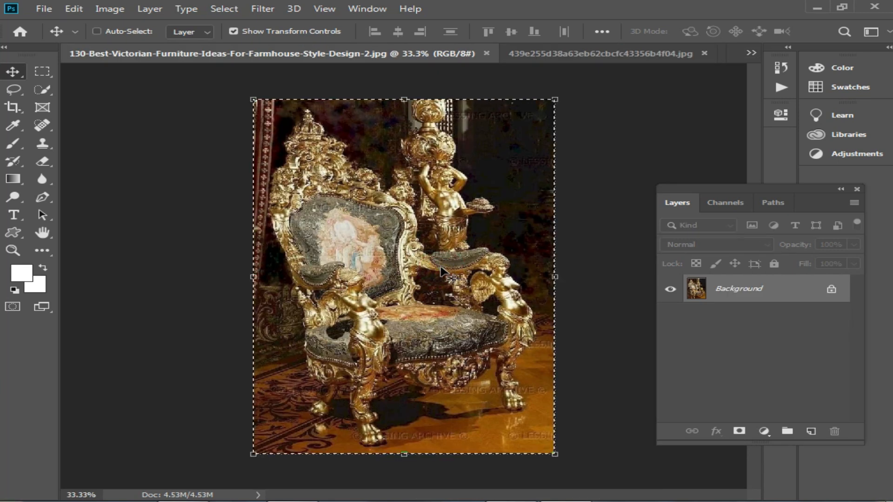
left_click(574, 53)
left_click(756, 53)
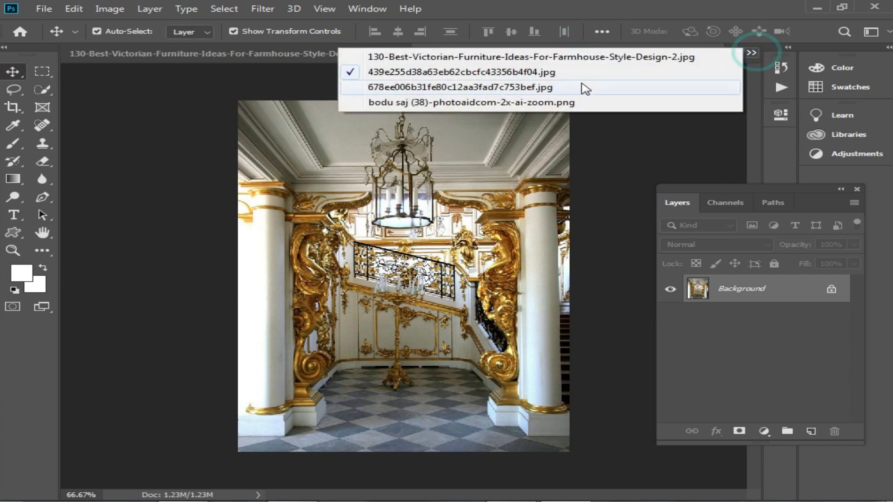
left_click(464, 88)
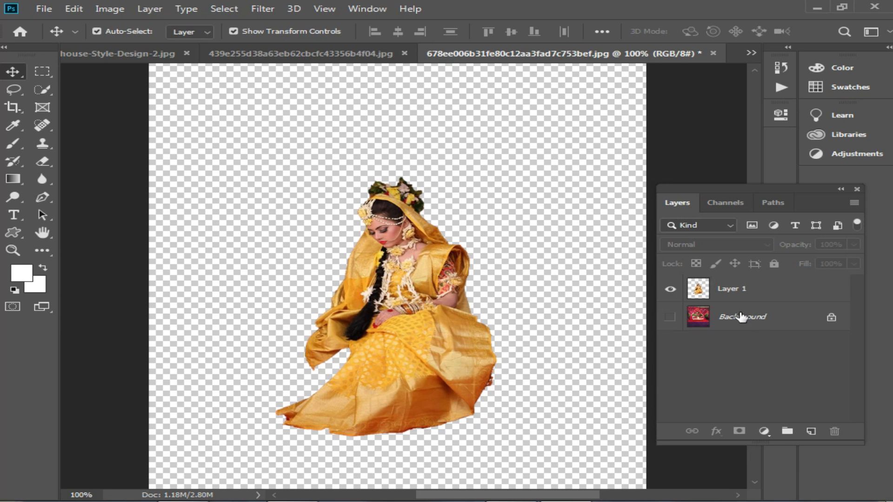
left_click(669, 317)
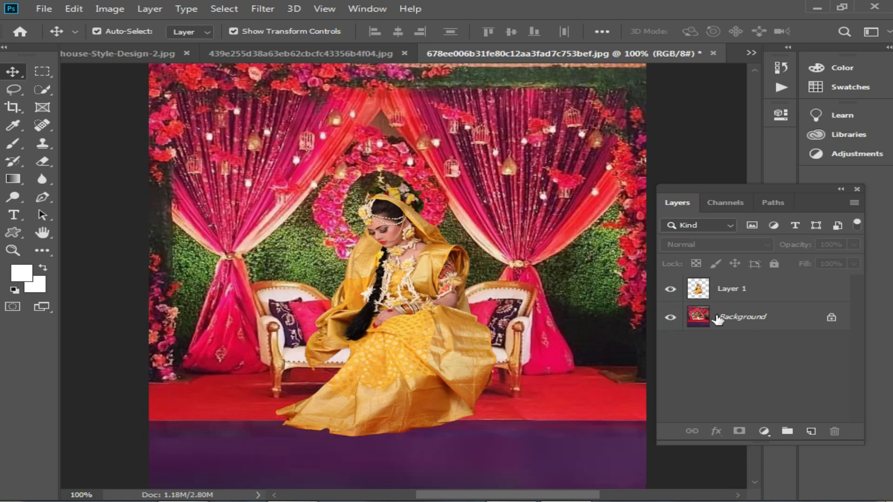
Paste the Victorian chair image beneath the bride layer and scale it down proportionally to 37.65%, centred over the stage.
left_click(746, 319)
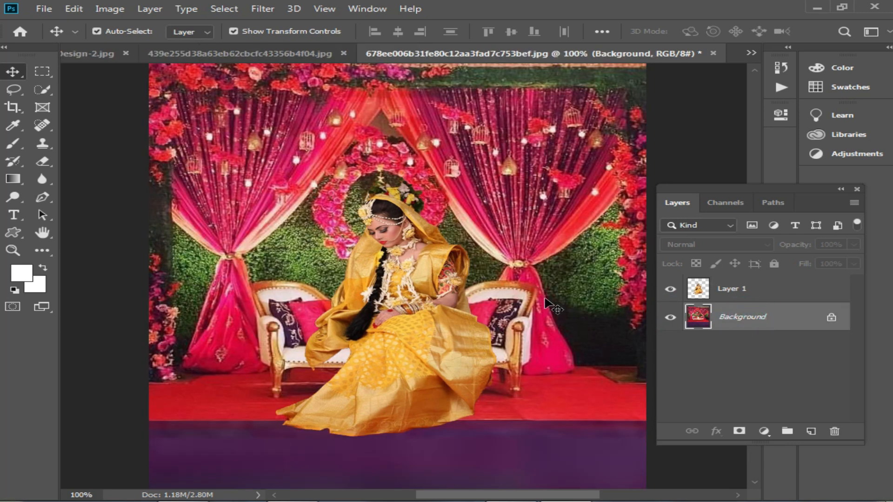
key("ctrl+v")
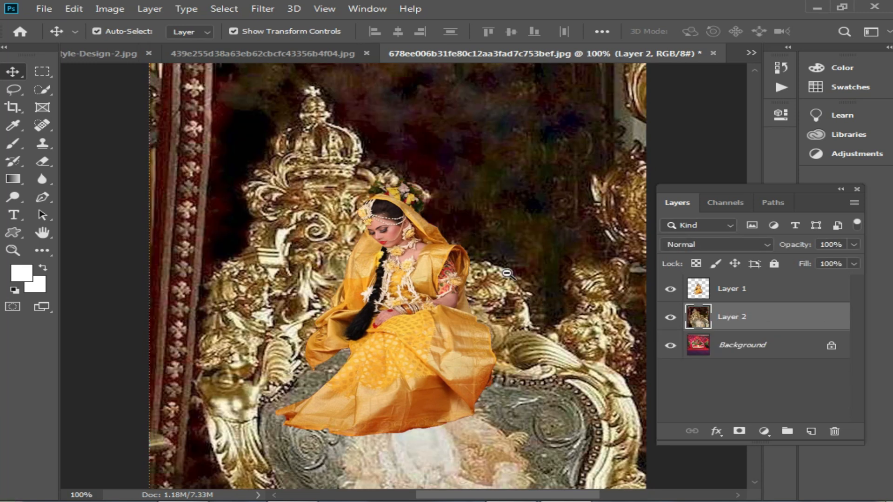
left_click(507, 274, "alt")
left_click(508, 274, "alt")
left_click_drag(520, 203, 495, 195)
left_click_drag(437, 148, 455, 274)
left_click_drag(497, 337, 498, 244)
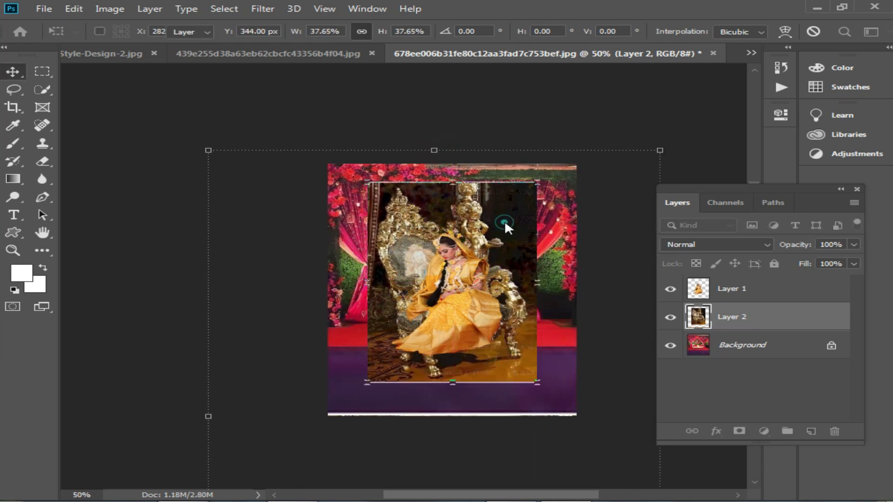
key("Return")
Flip the Victorian chair layer horizontally so the chair faces the other way behind the bride.
left_click(536, 278)
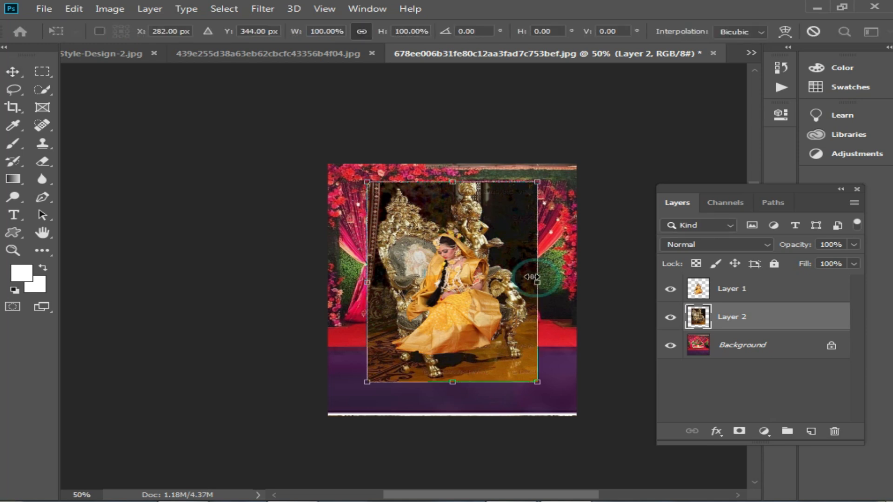
right_click(522, 272)
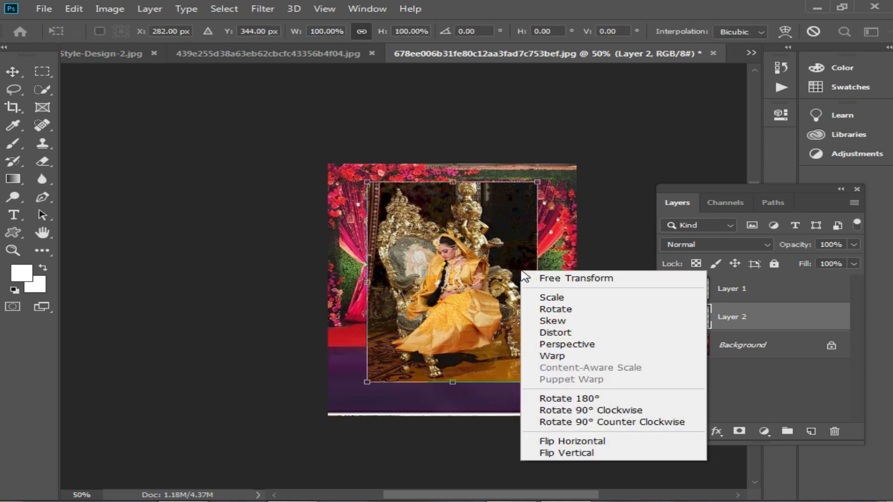
left_click(606, 442)
key("Return")
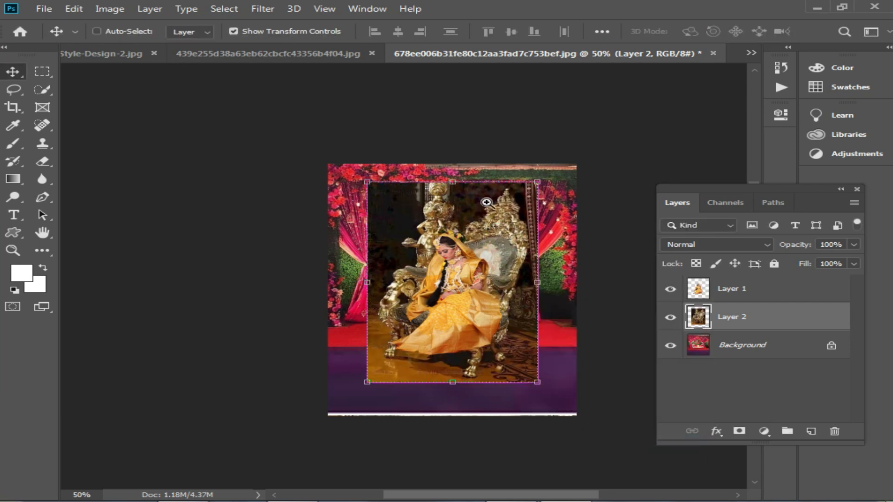
Enlarge the Victorian chair layer proportionally to 109.11%, raising its upper edge to the top of the canvas.
key("ctrl+t")
left_click_drag(458, 182, 464, 164)
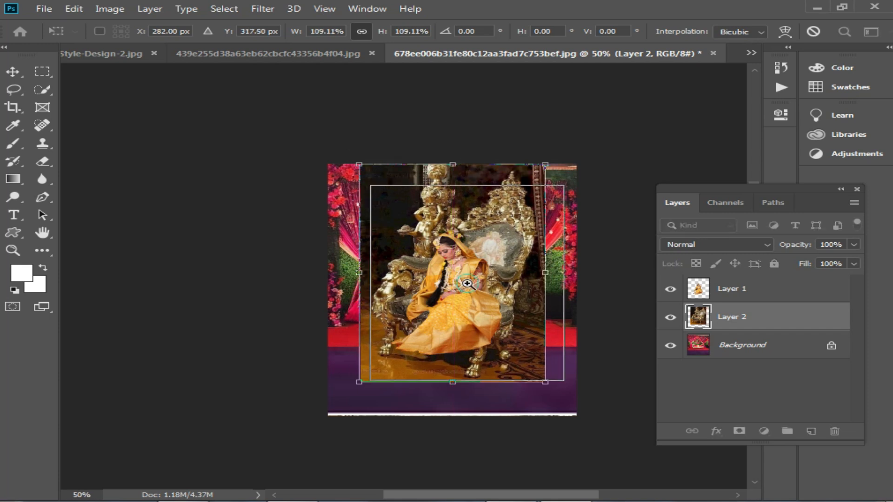
left_click(467, 284, "ctrl")
left_click(467, 284, "ctrl")
left_click(446, 262, "ctrl")
key("Return")
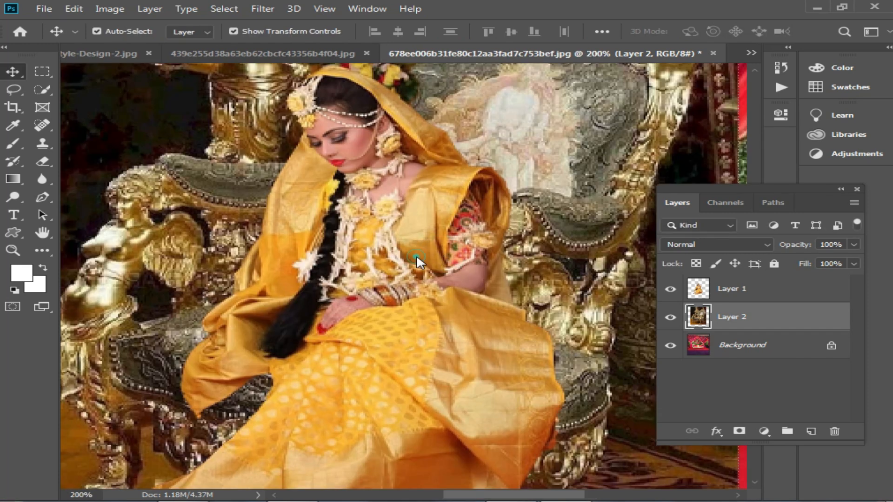
Move the bride layer to the left so she sits on the seat of the golden chair.
left_click(422, 289)
left_click_drag(422, 286, 310, 257)
left_click(404, 299, "alt")
left_click_drag(350, 204, 365, 214)
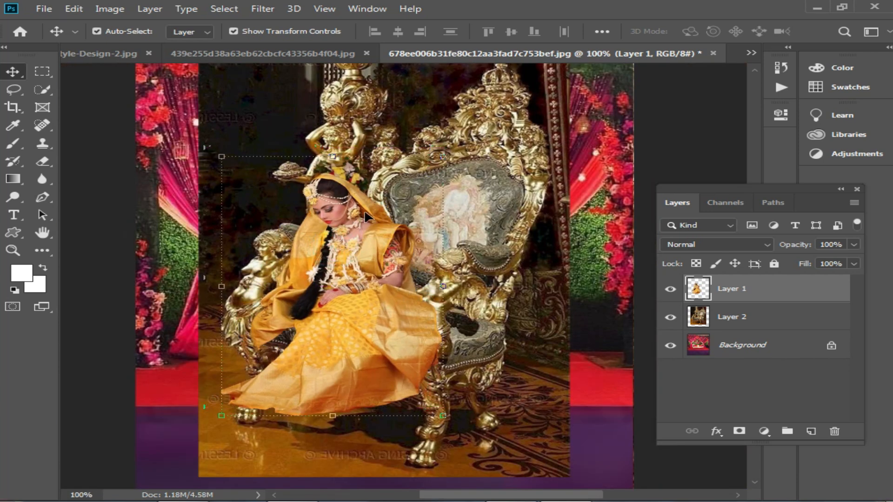
Scale the Victorian chair layer down proportionally from its upper edge and nudge the bride slightly on the seat.
left_click(525, 108)
scroll(465, 100, "up", 3)
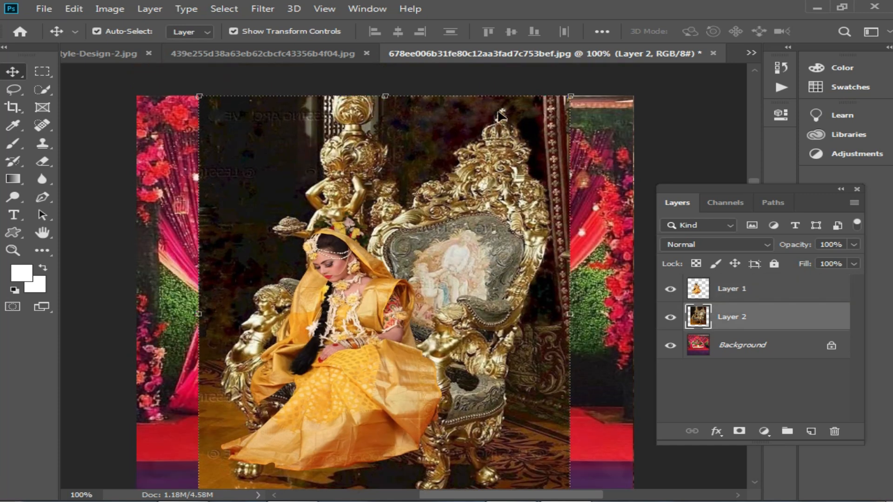
left_click_drag(390, 102, 393, 149)
key("Return")
mouse_move(376, 359)
left_mouse_down()
mouse_move(387, 350)
mouse_move(339, 354)
mouse_move(380, 353)
left_mouse_up()
left_click(485, 290)
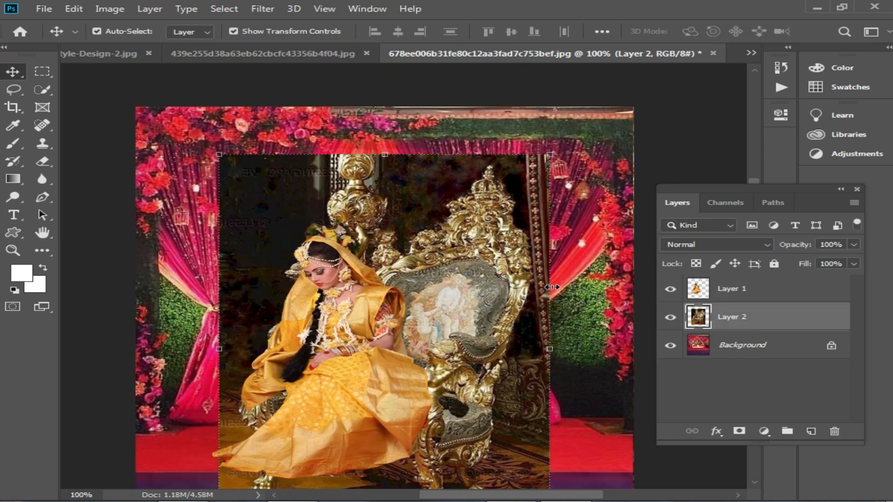
Flip the Victorian chair layer horizontally again, move the bride back to the right, and hide the chair layer.
key("ctrl+t")
right_click(516, 278)
left_click(576, 462)
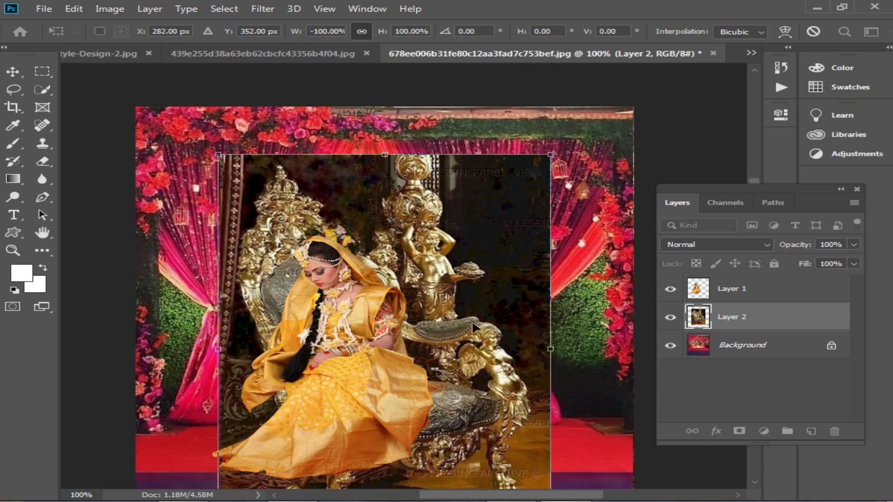
key("Return")
left_click_drag(400, 366, 447, 365)
left_click(670, 317)
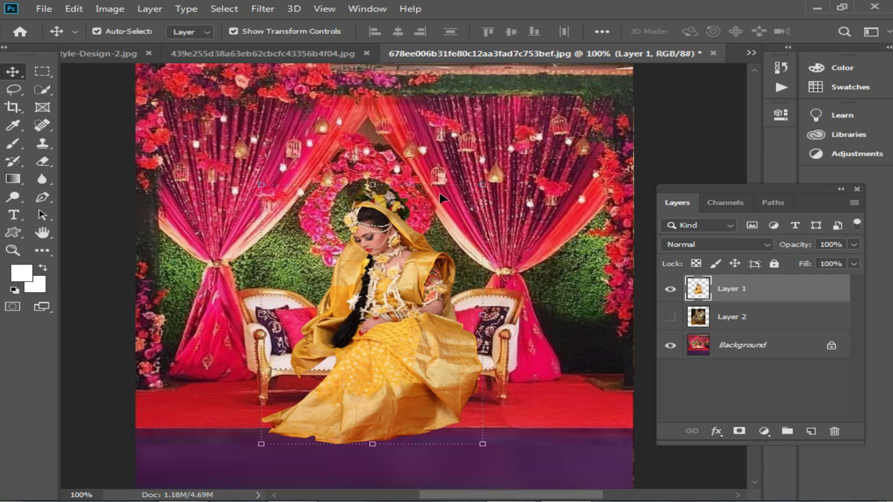
Close the original Victorian chair and bride images without saving, dock the stage document, and return to the palace hall image.
left_click(309, 53)
left_click(104, 52)
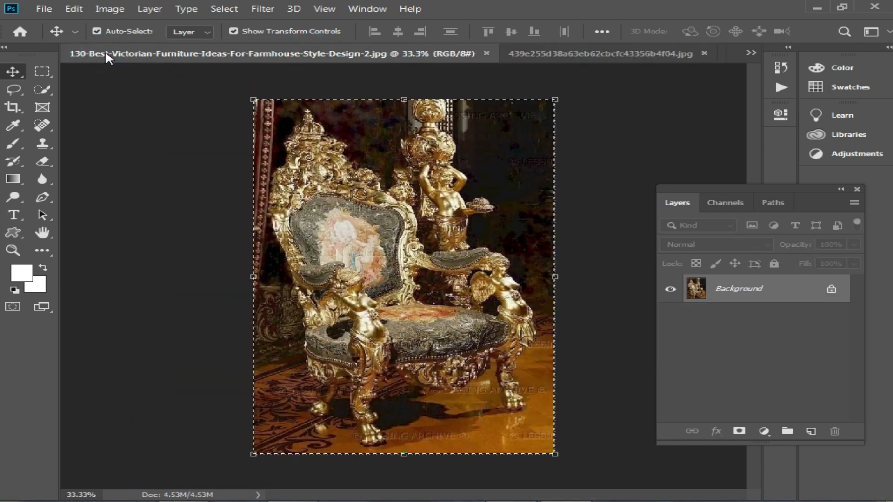
left_click(486, 54)
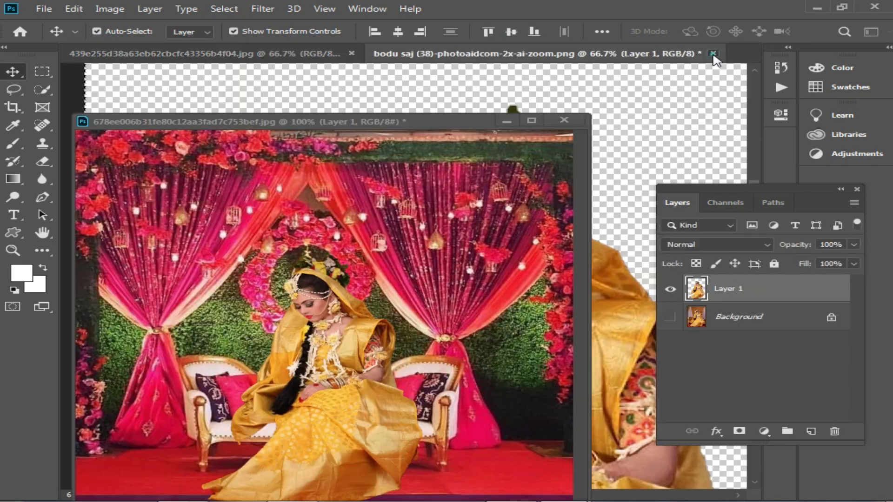
left_click(713, 53)
left_click(449, 205)
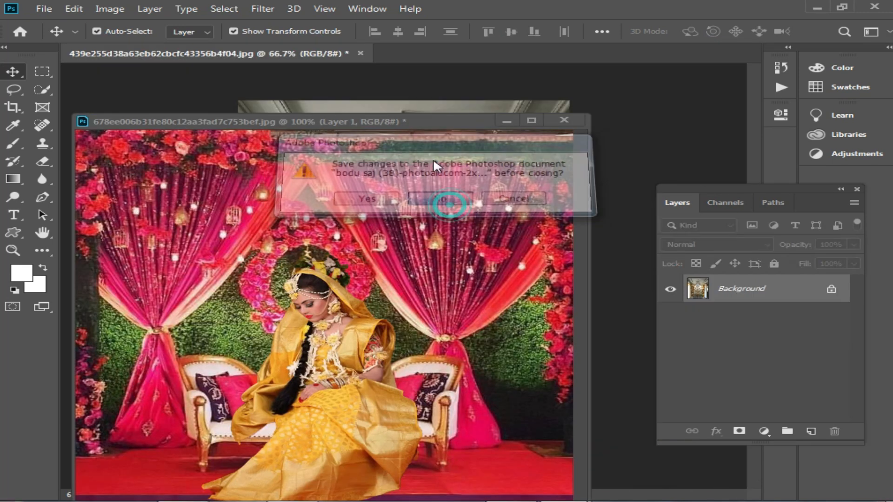
left_click_drag(395, 119, 493, 52)
left_click(293, 46)
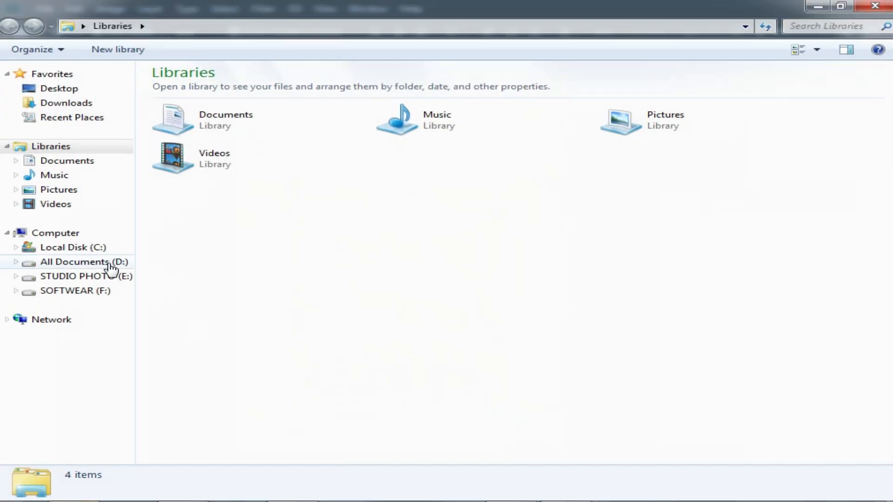
From the Chair folder inside Sinary on drive E:, place the red tufted chair PNG into the palace hall image.
left_click(113, 277)
double_click(609, 200)
double_click(433, 117)
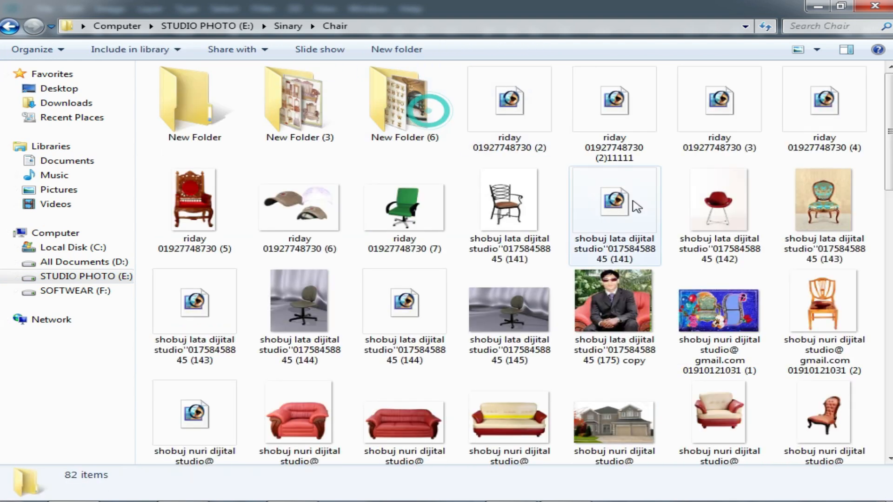
left_click(844, 417)
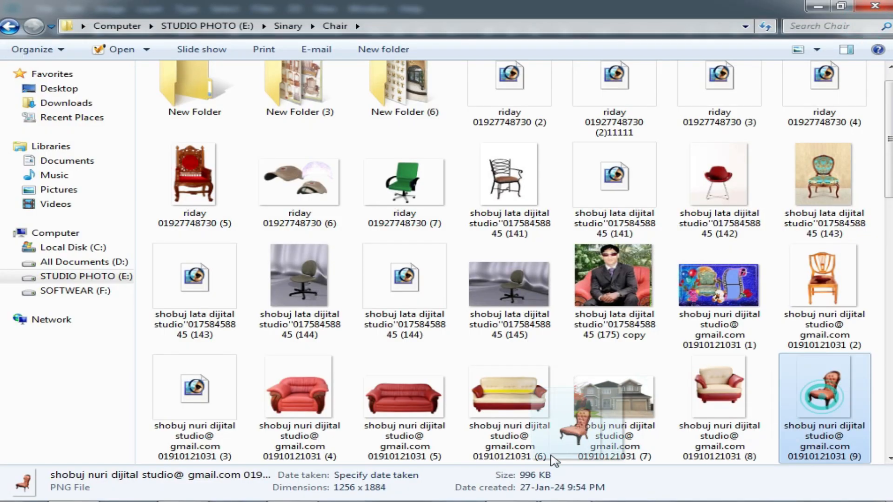
scroll(577, 432, "down", 2)
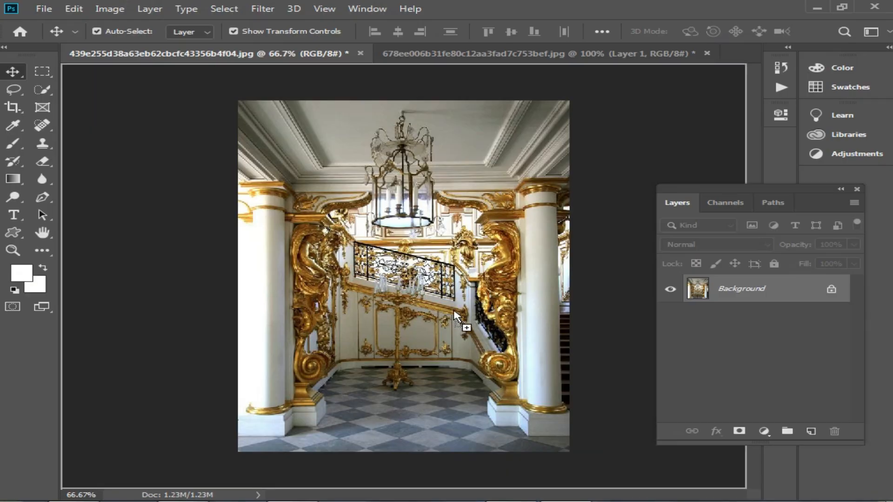
Enlarge the red tufted chair proportionally and position it on the tiled floor between the golden columns.
left_click_drag(455, 315, 427, 373)
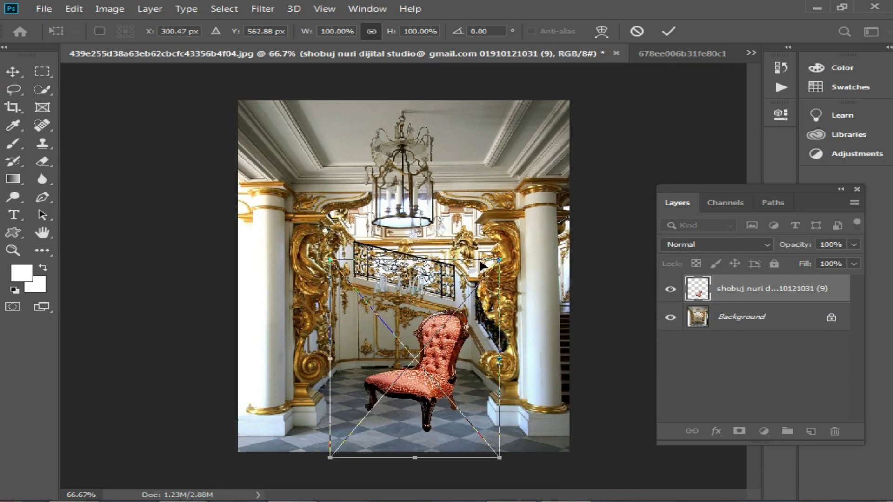
left_click_drag(414, 259, 415, 153)
key("Return")
left_click_drag(419, 318, 449, 349)
left_click_drag(433, 241, 462, 288)
key("Return")
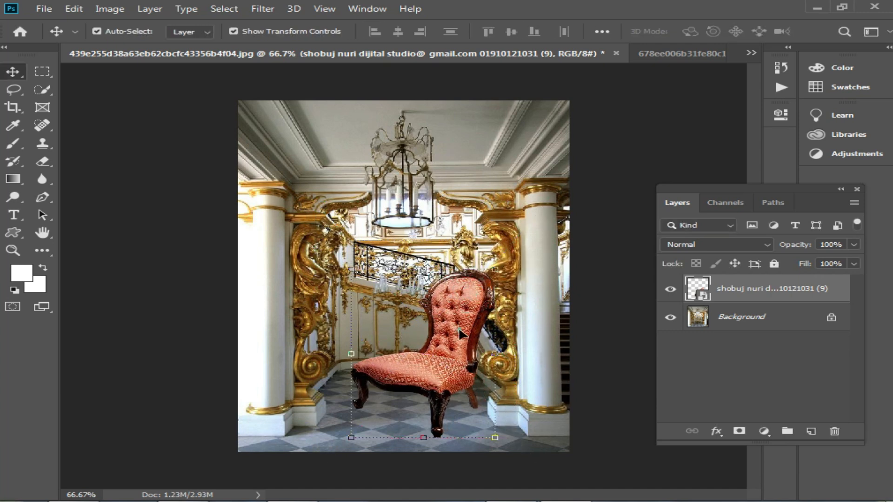
Copy the bride layer from the stage document into the palace hall image, enlarge it proportionally and seat her on the red chair.
key("ctrl+v")
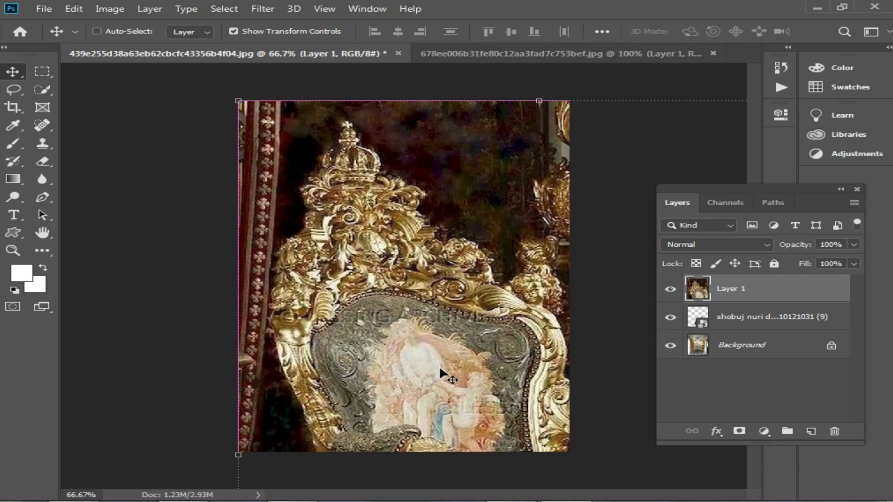
key("ctrl+z")
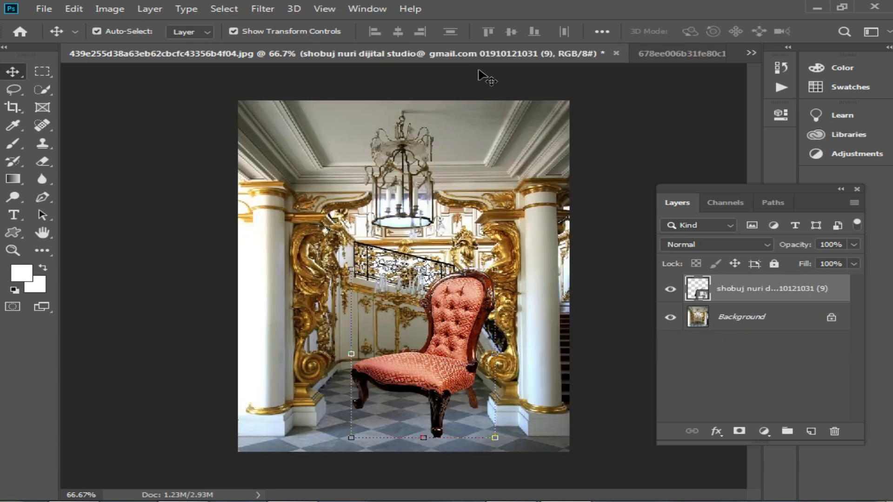
left_click(669, 52)
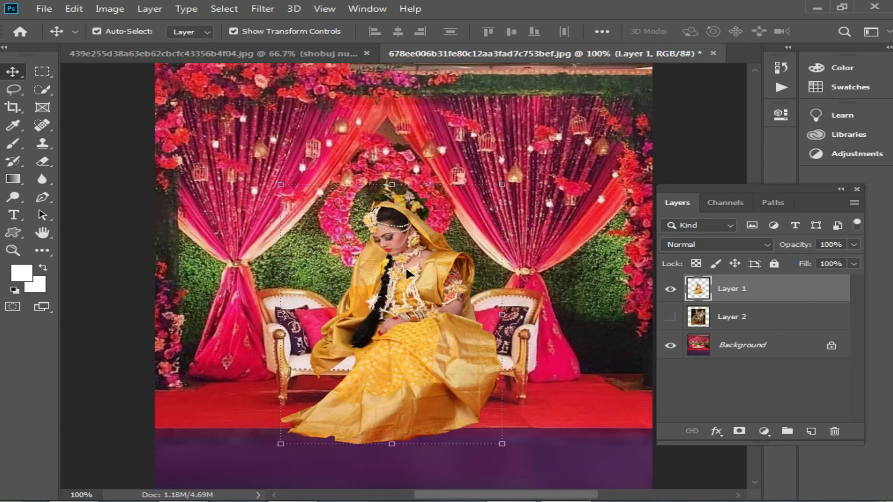
left_click(423, 277)
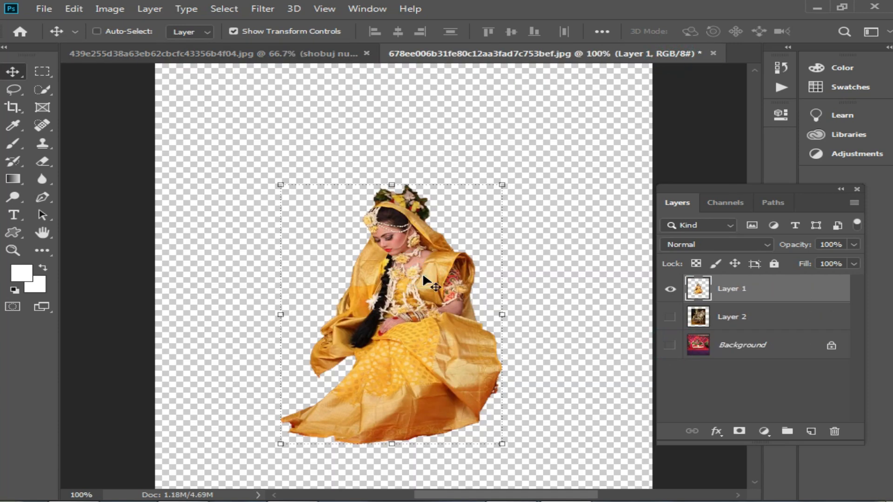
key("ctrl+a")
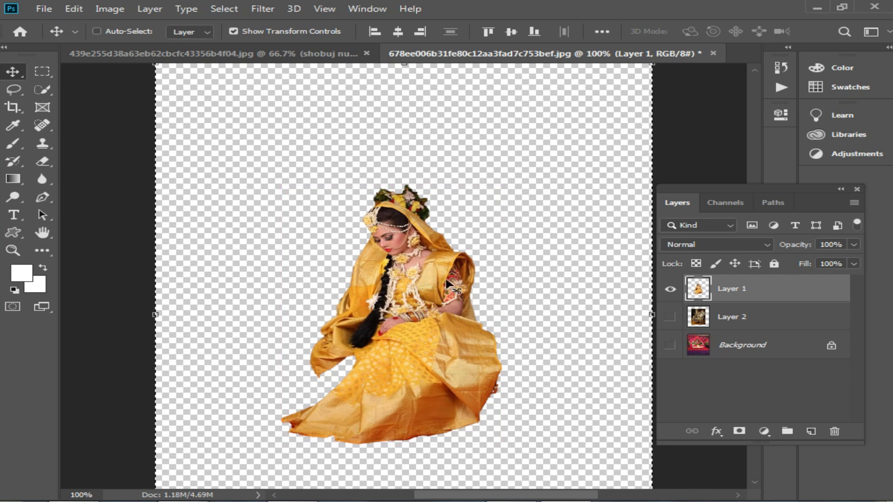
left_click_drag(433, 136, 436, 371)
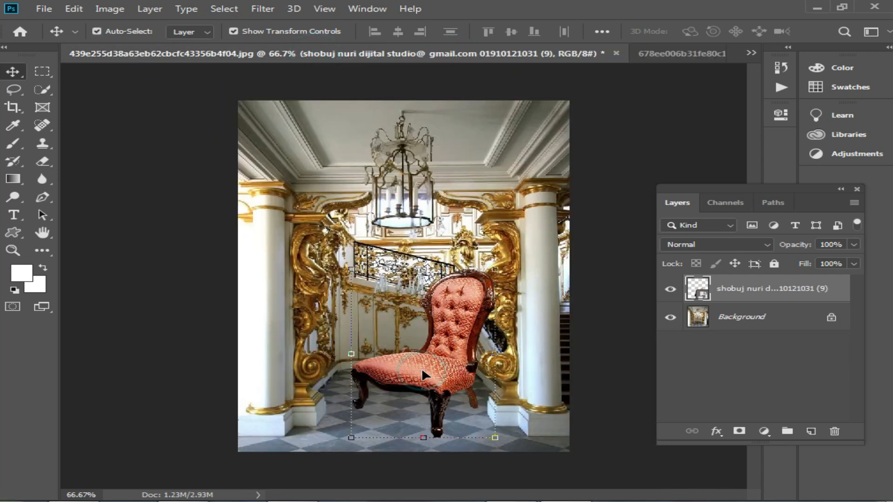
left_click_drag(427, 330, 421, 382)
left_click_drag(392, 265, 389, 212)
key("Return")
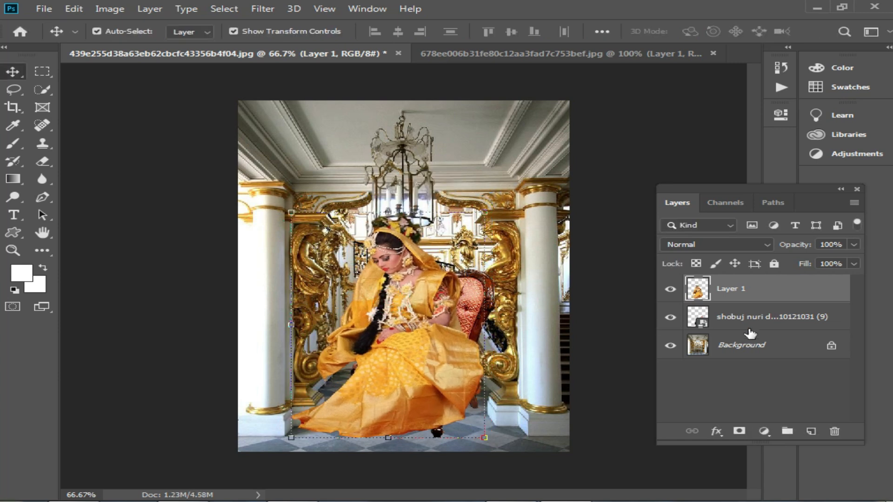
Enlarge the red chair layer proportionally to suit the bride's size and shift it slightly left behind her.
left_click(741, 318)
left_click_drag(422, 268, 422, 220)
left_click_drag(474, 247, 462, 247)
key("Return")
scroll(395, 416, "up", 1)
scroll(456, 258, "down", 1)
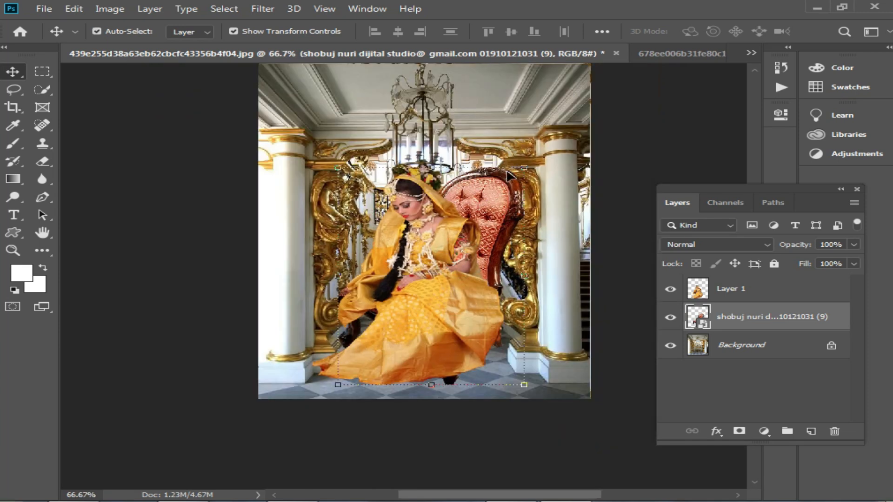
scroll(514, 180, "up", 2)
scroll(514, 275, "down", 2)
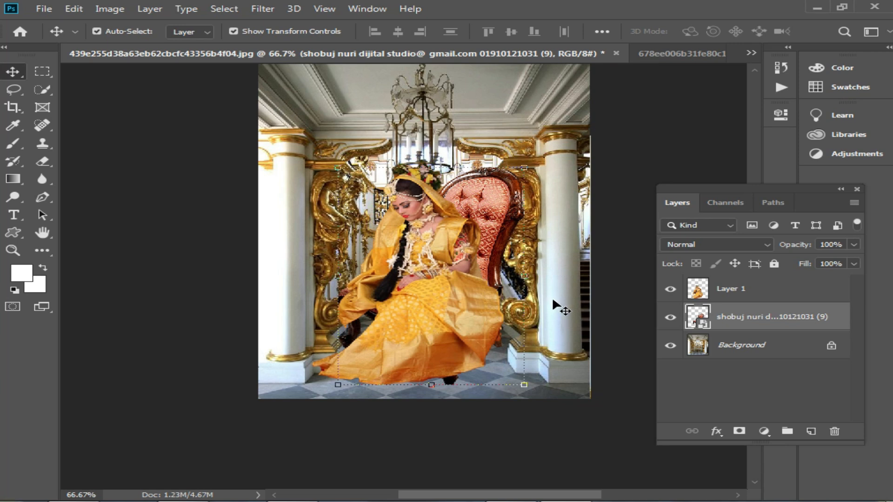
scroll(554, 312, "up", 2)
scroll(448, 286, "down", 2)
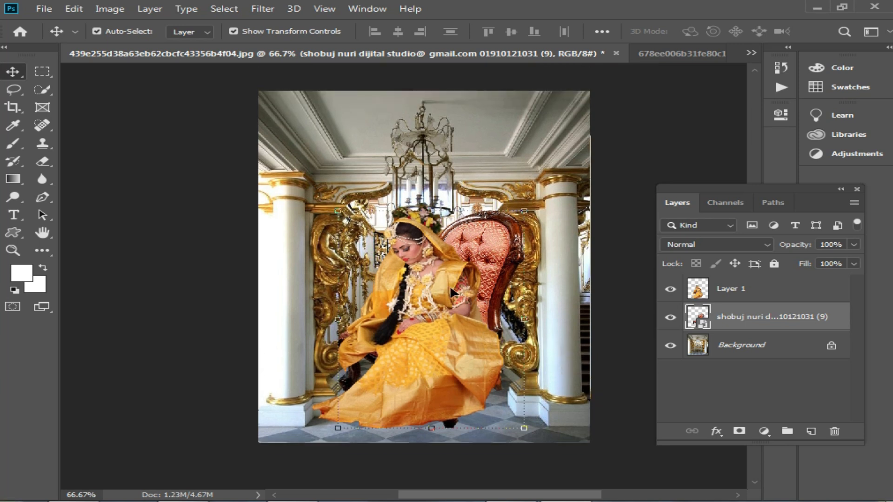